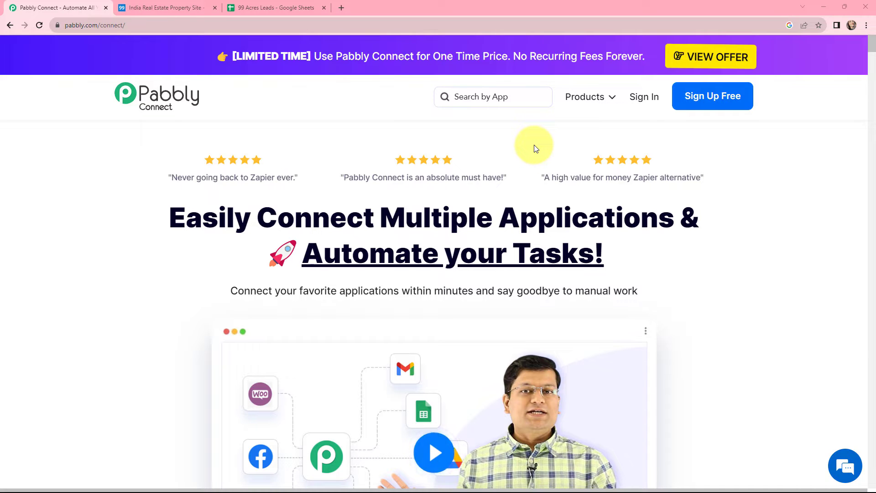
Look over the 99acres website and 99 Acres Leads spreadsheet tabs, then return to Pabbly Connect.
key(ctrl+Tab)
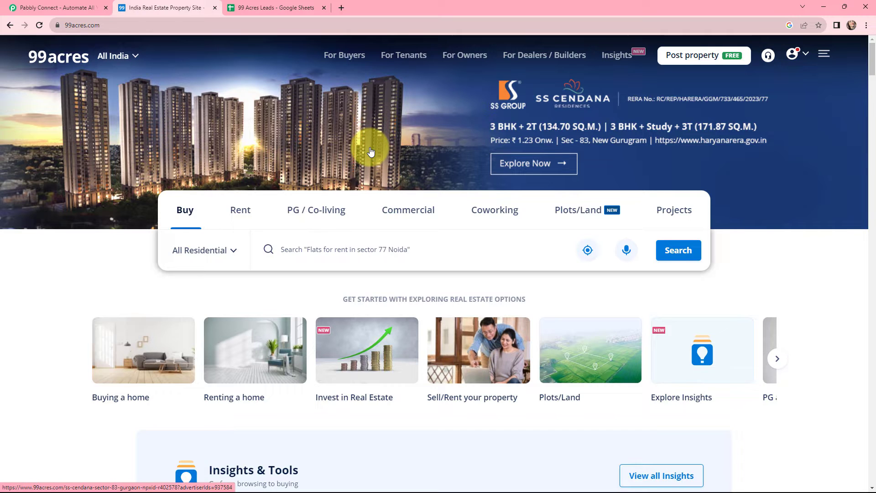
key(ctrl+Tab)
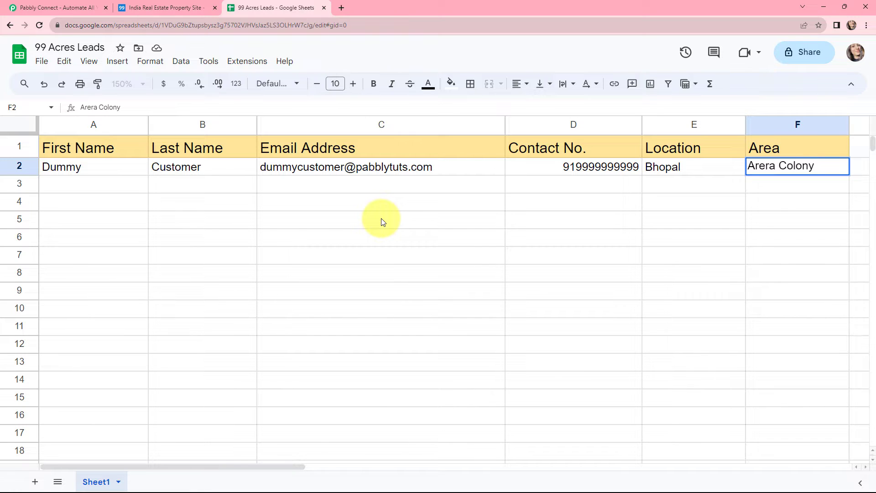
key(ctrl+Tab)
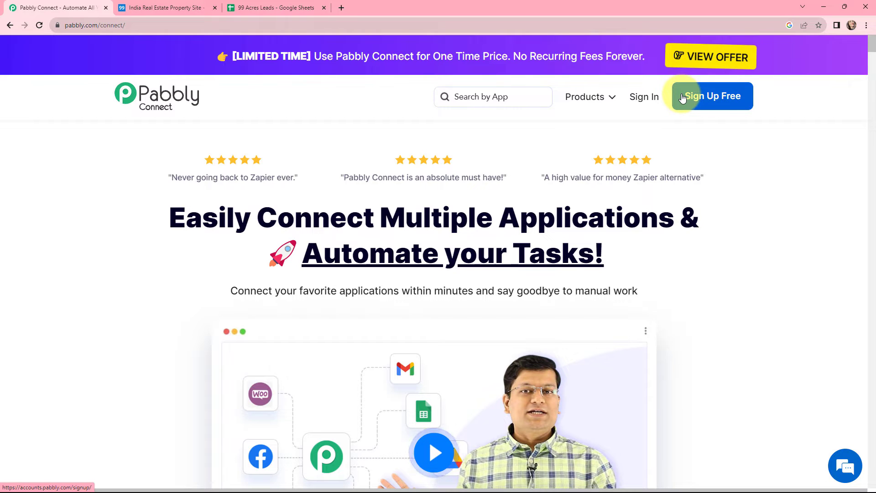
Sign in, open Pabbly Connect, and start a new workflow in the 99acres folder.
click(644, 97)
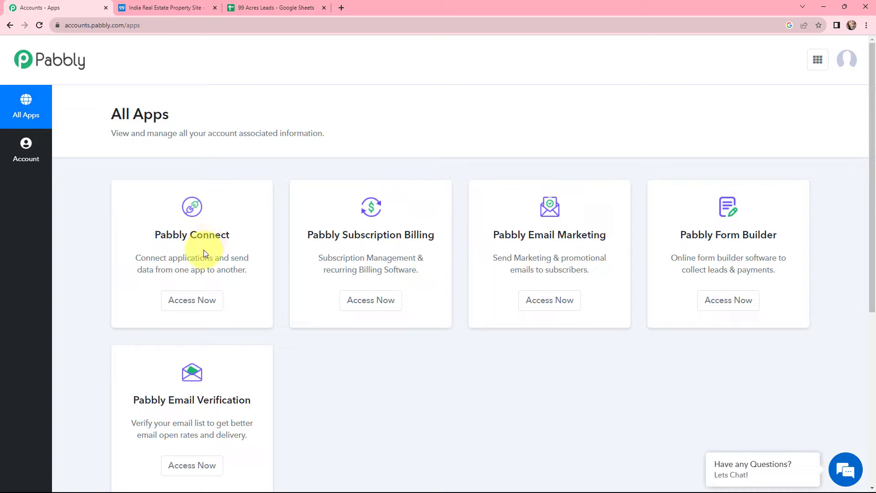
click(190, 303)
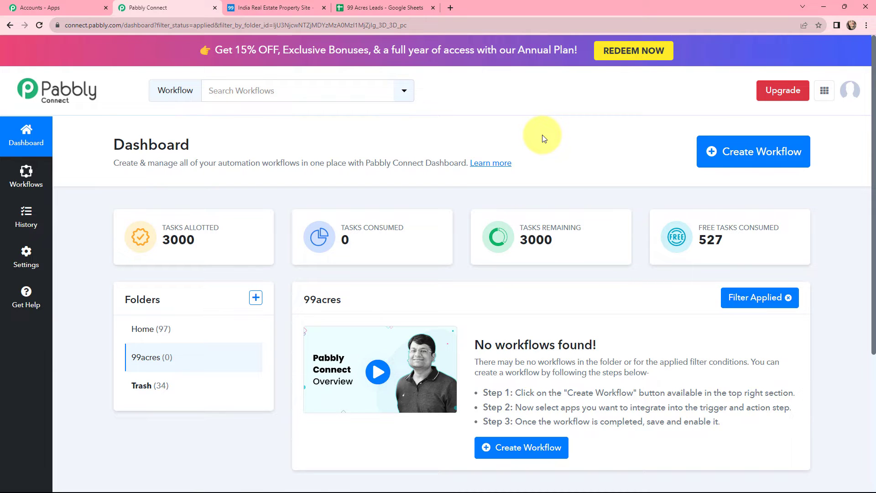
click(710, 155)
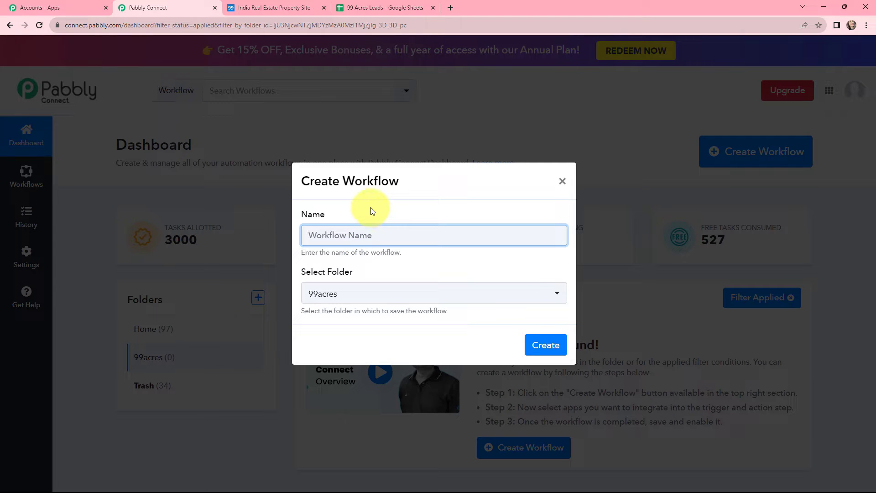
Create the workflow 'Add Leads from 99acres to Google Sheets' in the 99acres folder.
text(Add Leads from 99acres to Google Sheets)
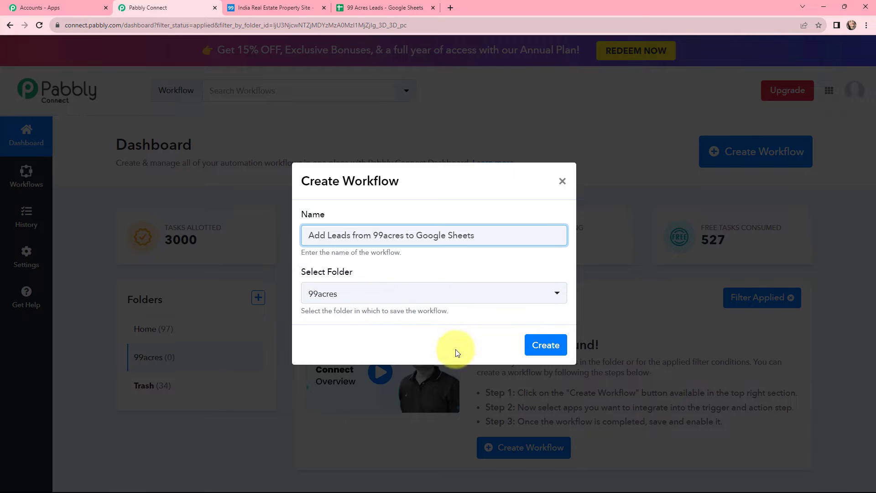
click(544, 347)
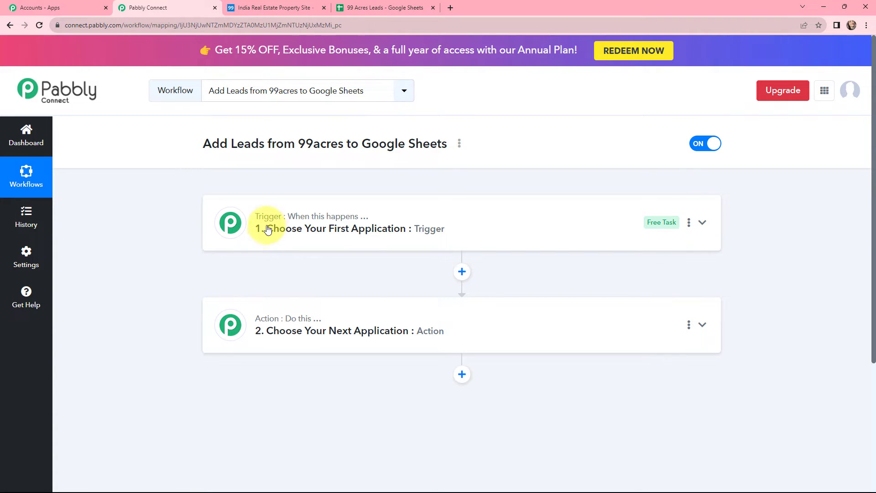
Search '99', set 99Acres as the trigger app, and list its trigger events.
mouse_move(269, 223)
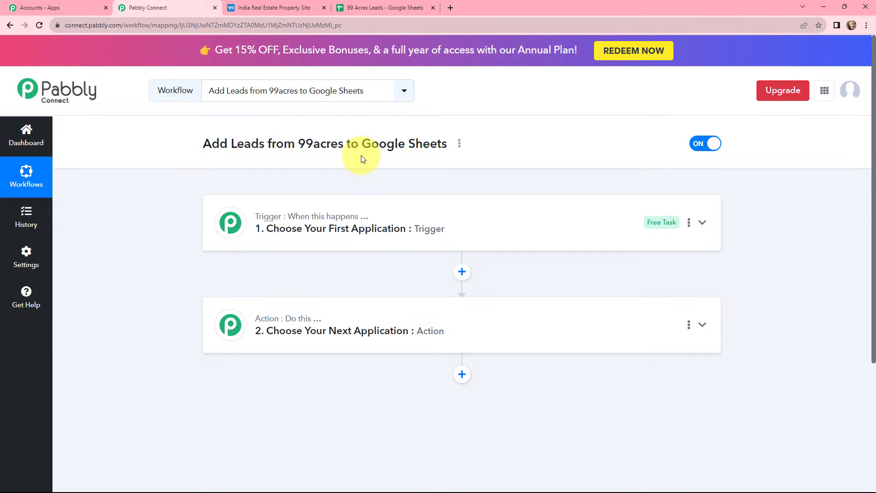
click(251, 219)
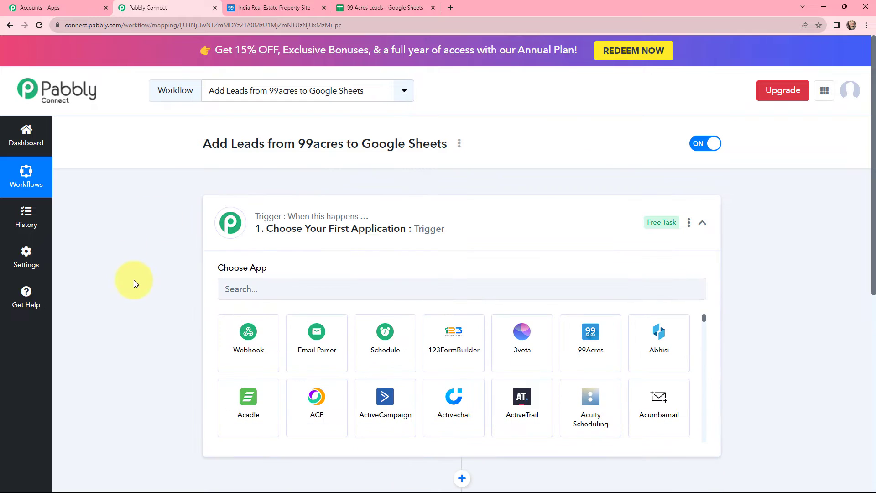
click(262, 293)
text(99)
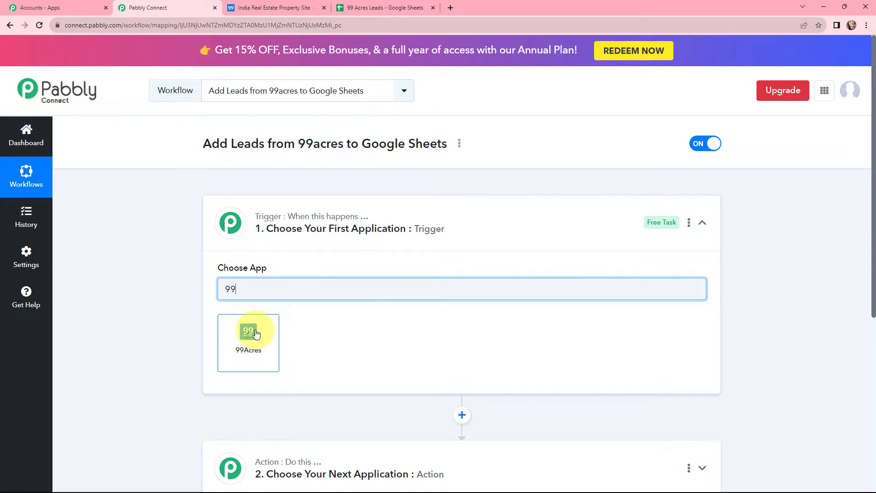
click(255, 334)
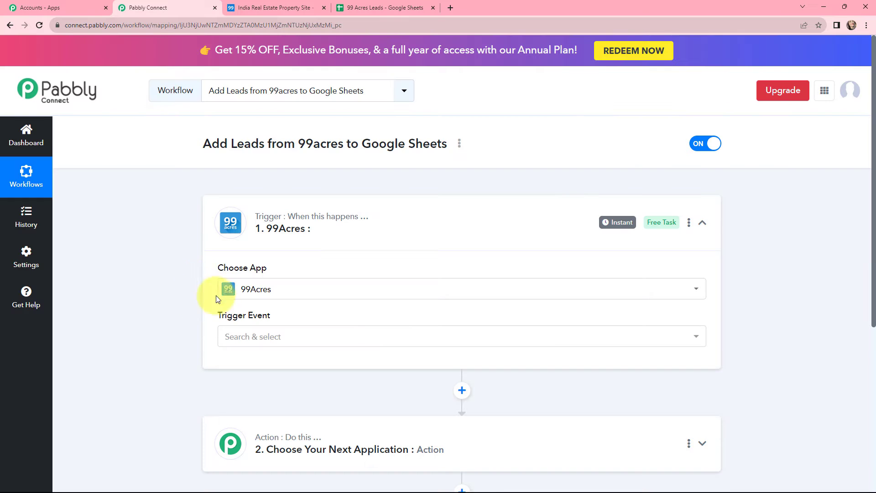
scroll(320, 289, down, 1)
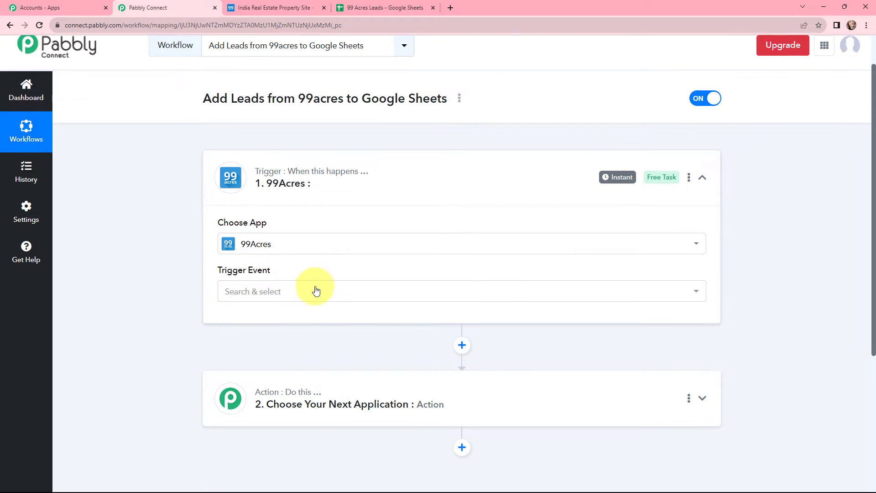
click(306, 290)
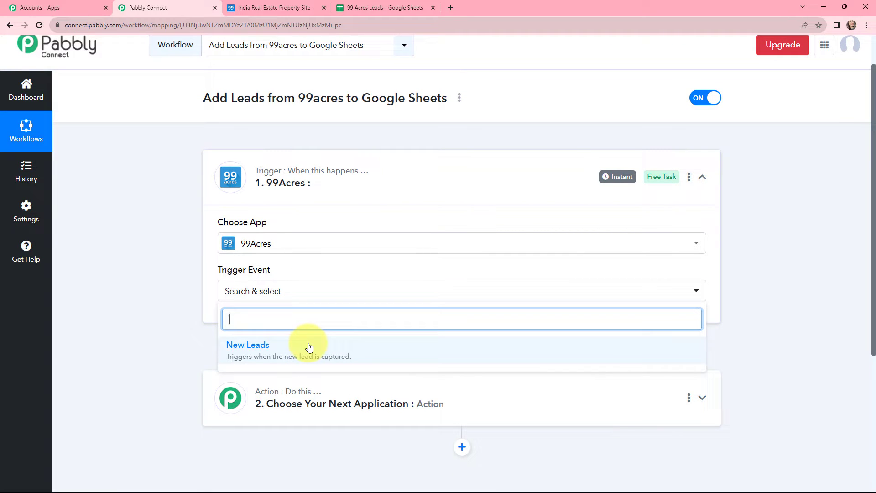
Choose New Leads as the trigger event and select the webhook URL for copying.
click(243, 348)
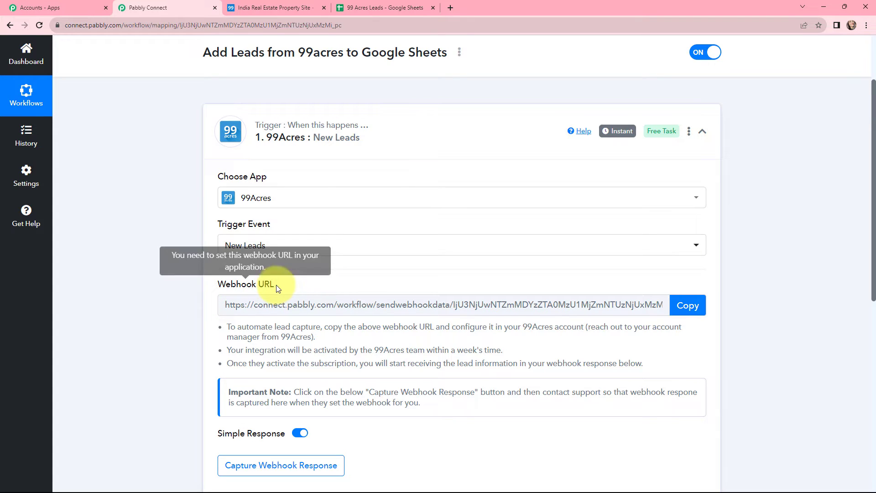
triple_click(211, 328)
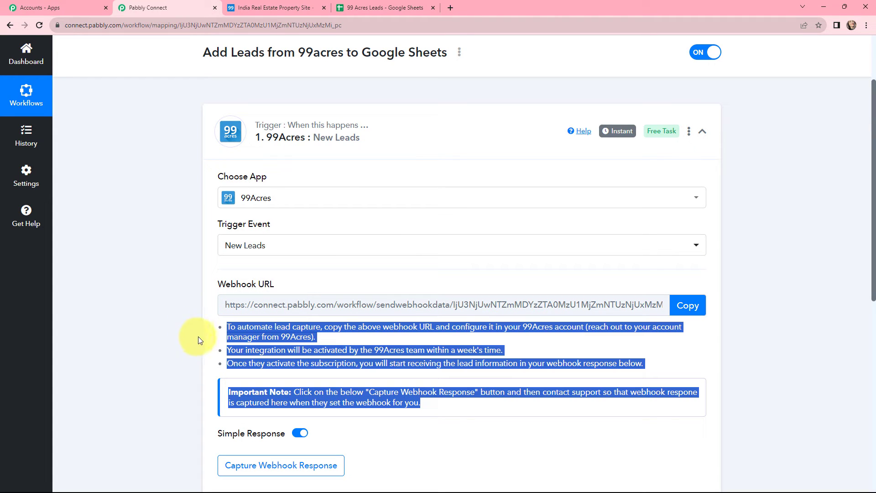
click(176, 341)
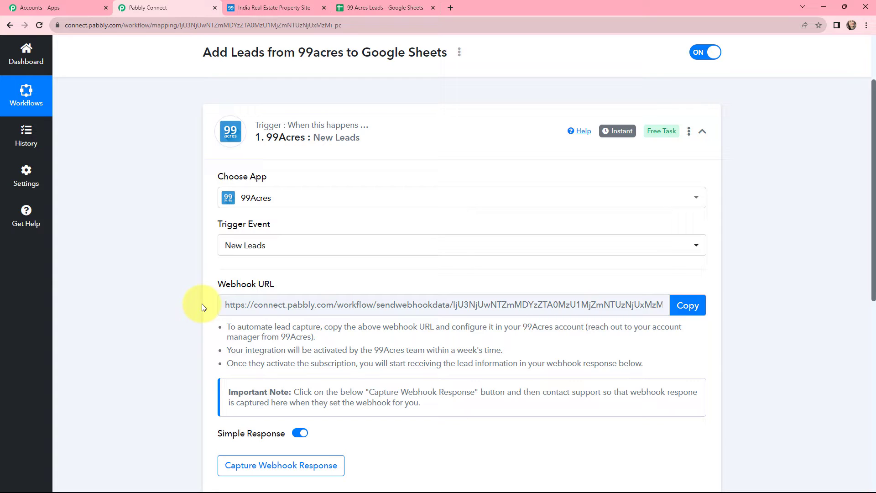
drag(219, 303, 661, 301)
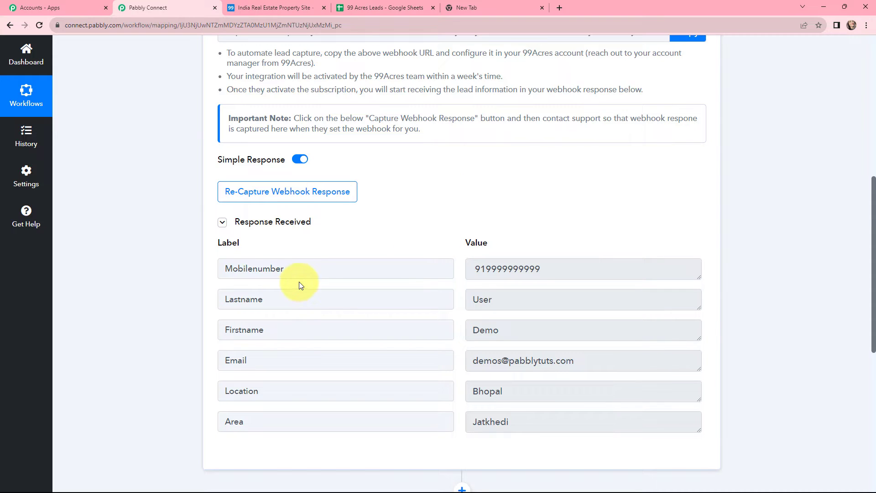
click(307, 269)
drag(307, 269, 221, 268)
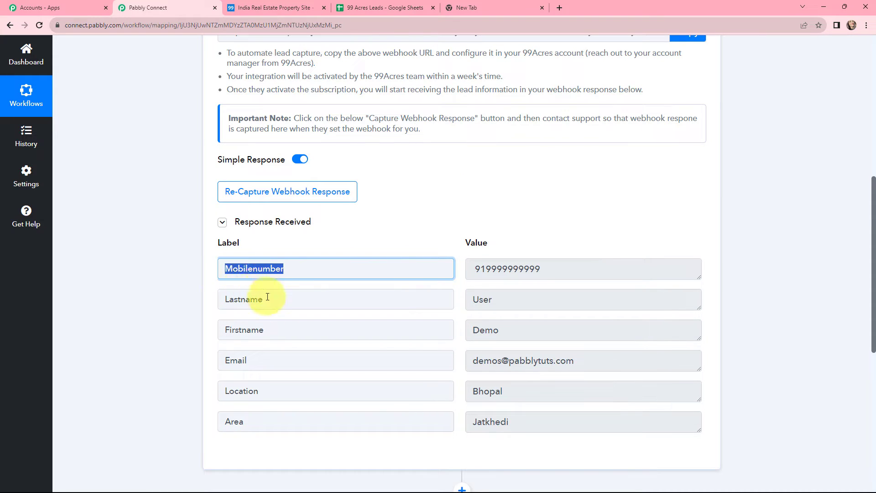
drag(267, 297, 219, 297)
drag(278, 338, 211, 340)
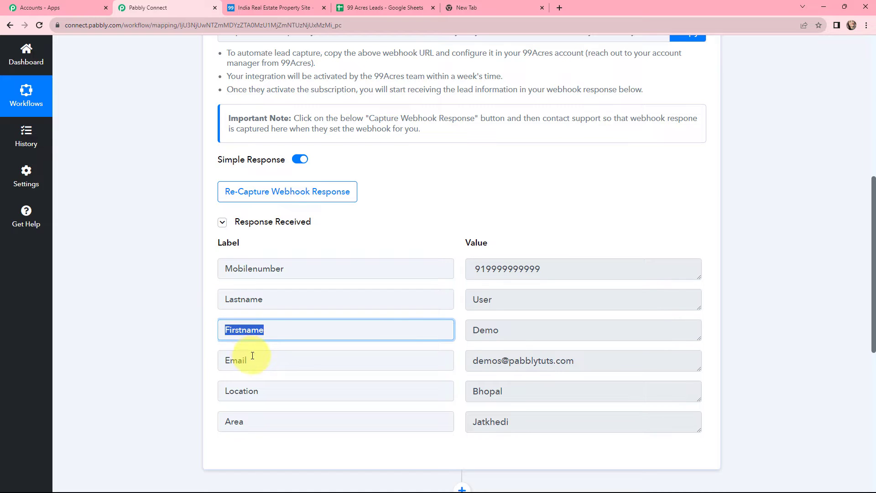
drag(252, 360, 206, 360)
drag(264, 391, 215, 391)
click(235, 422)
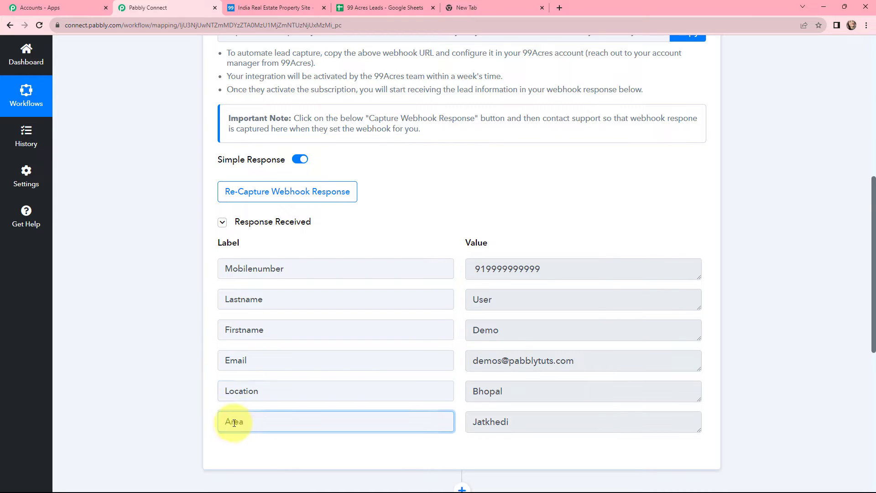
drag(232, 424, 182, 401)
scroll(152, 265, up, 8)
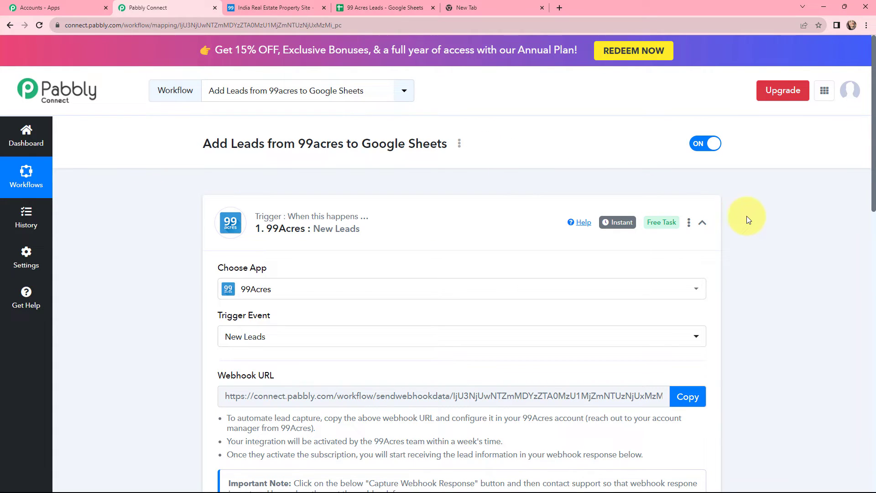
drag(873, 148, 872, 378)
Set the action to Google Sheets with the Add New Row event and begin connecting an account.
click(441, 291)
click(439, 274)
text(goog)
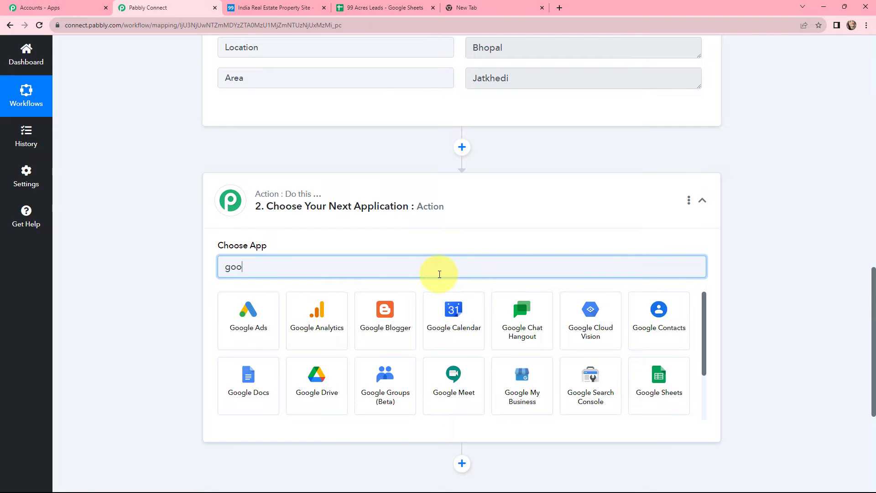
click(661, 388)
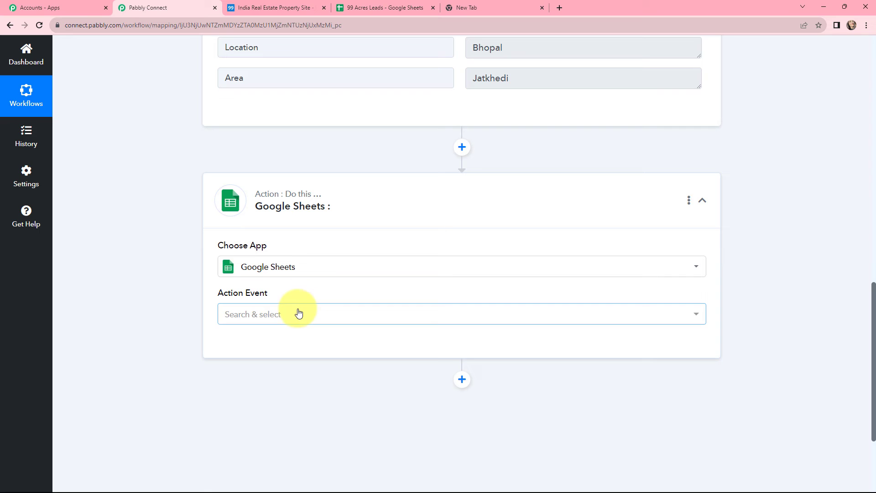
click(266, 314)
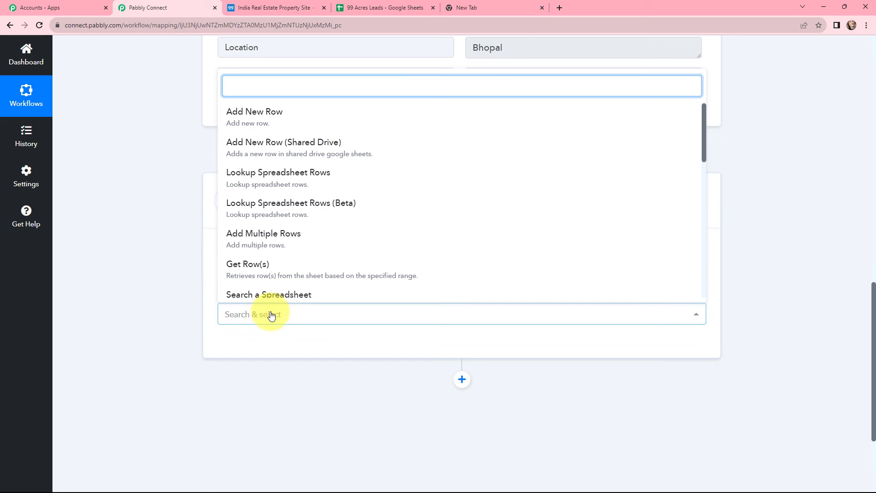
click(264, 115)
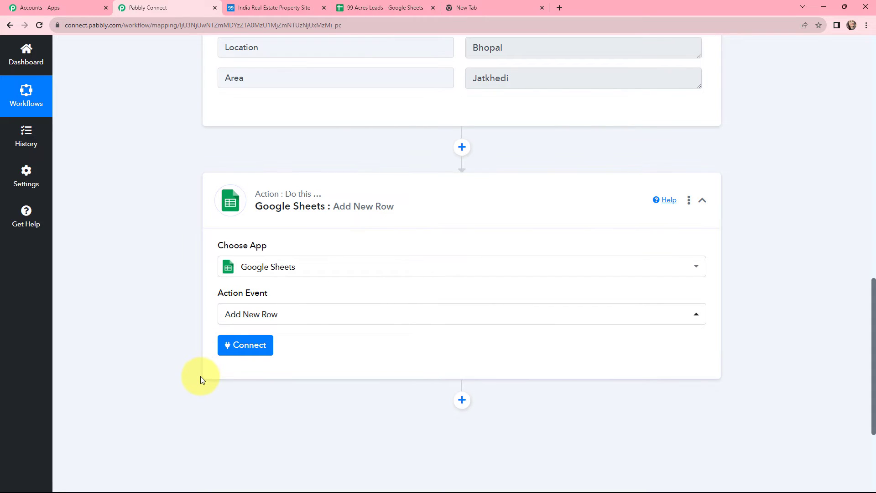
click(243, 346)
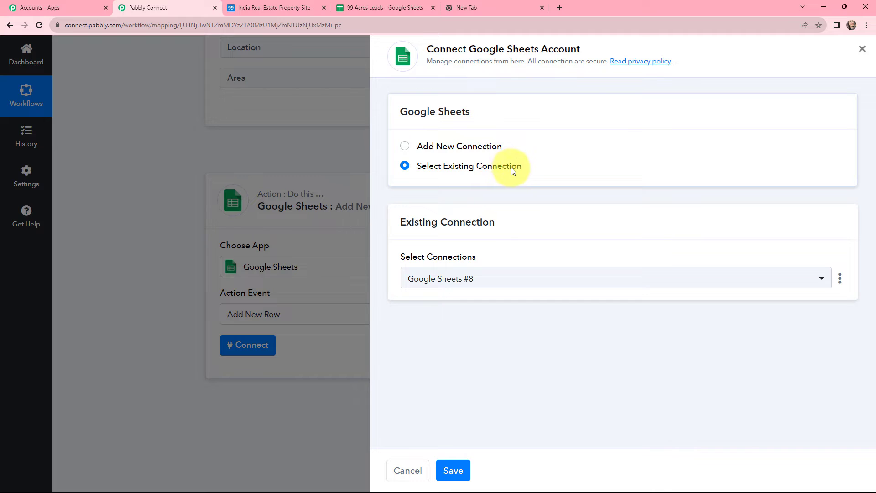
Add a new Google Sheets connection by signing in with Google and allowing access.
click(405, 147)
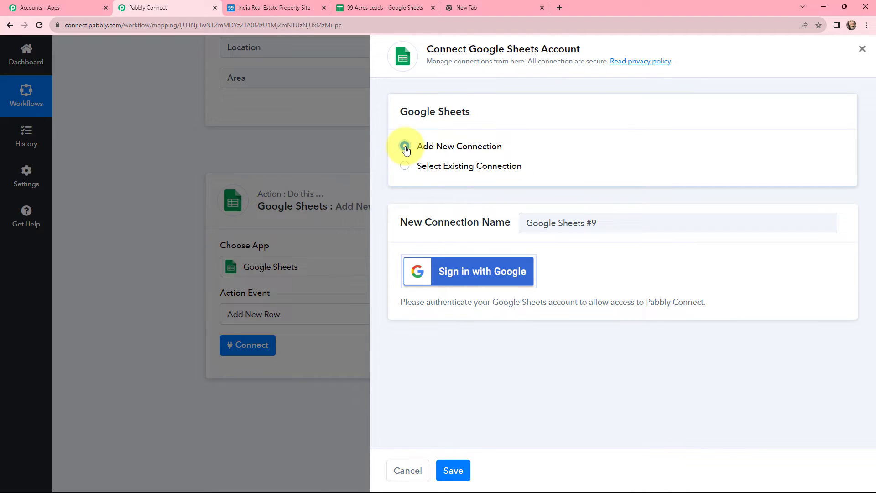
click(470, 272)
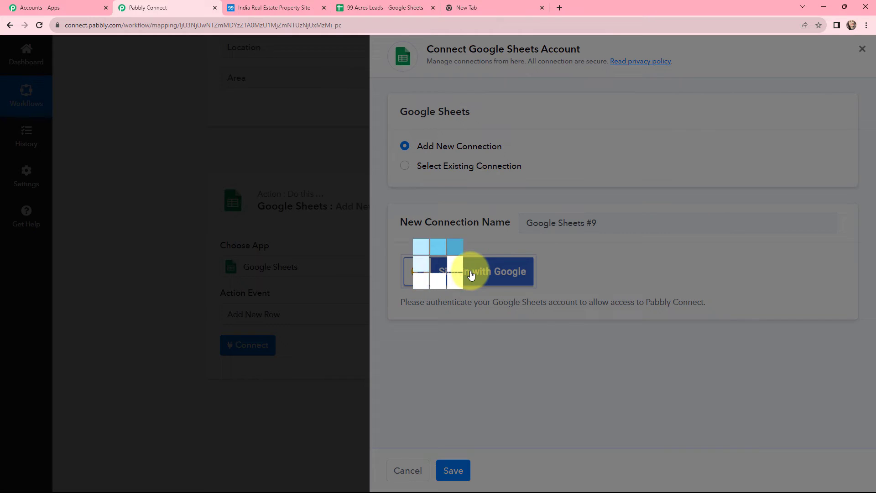
scroll(219, 111, down, 5)
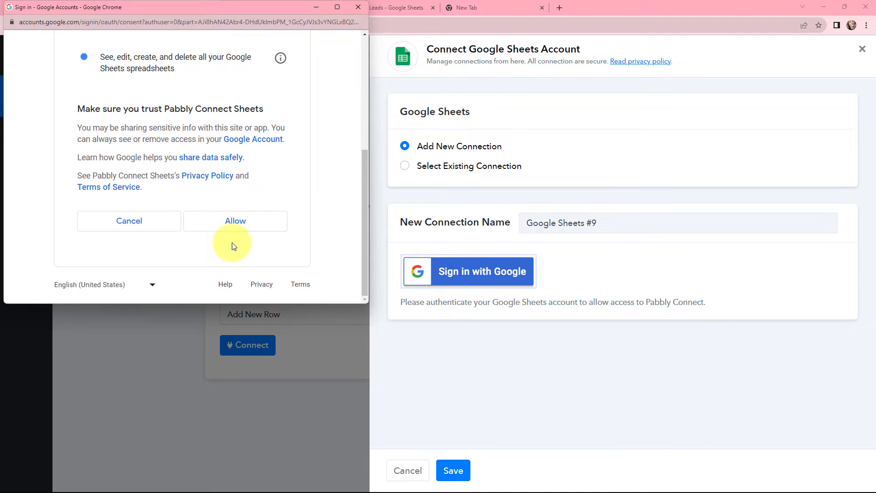
click(230, 221)
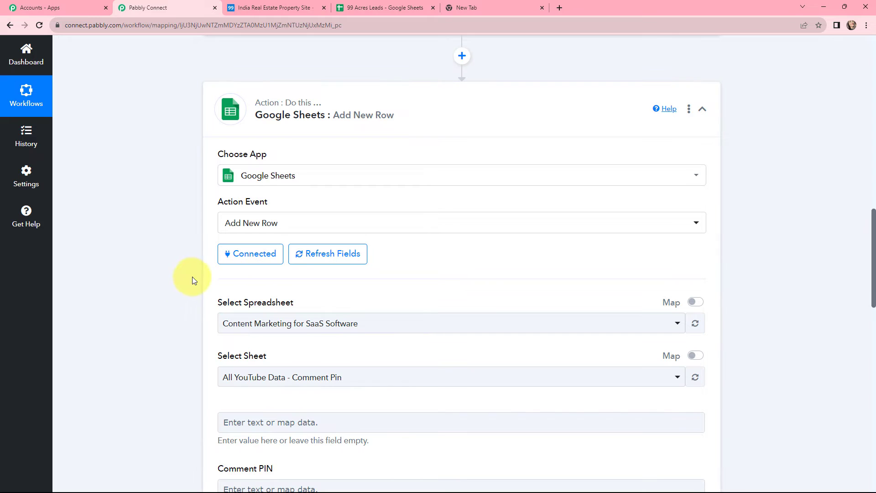
Select the 99 Acres Leads spreadsheet as the action's target.
scroll(435, 220, down, 3)
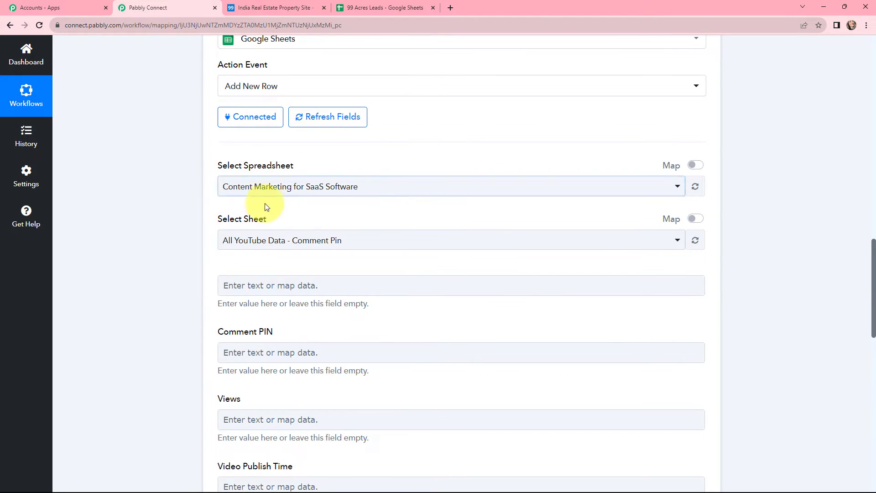
click(379, 7)
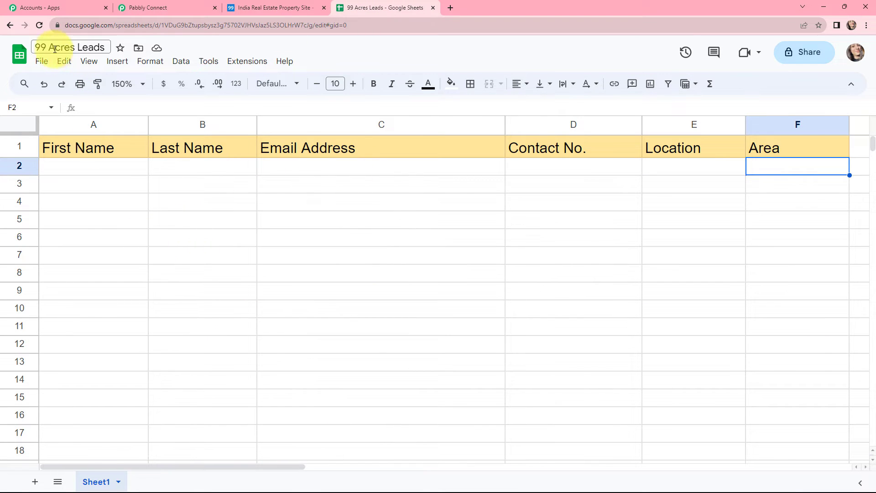
click(168, 7)
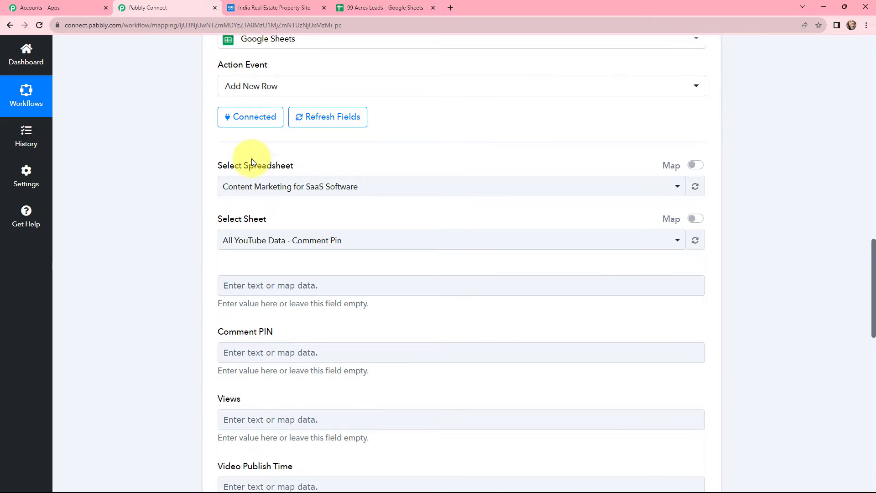
click(387, 188)
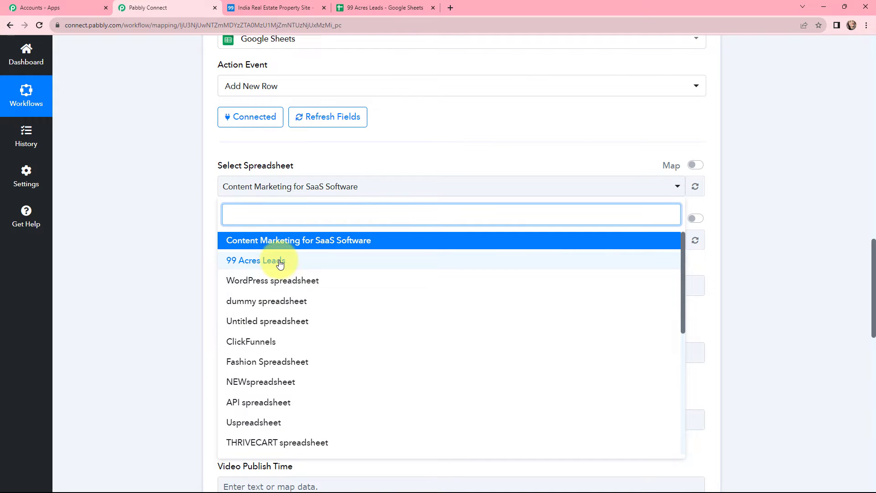
click(266, 260)
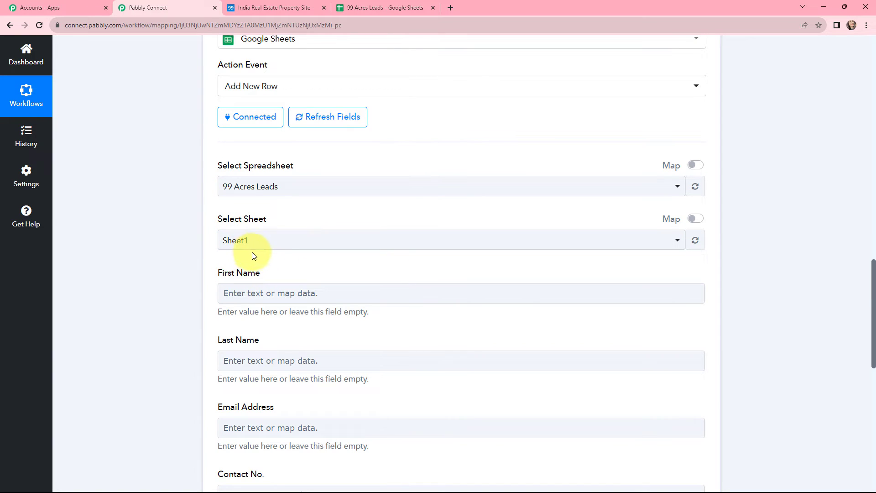
Compare the sheet's column headers with the First Name to Area fields on Sheet1.
click(360, 8)
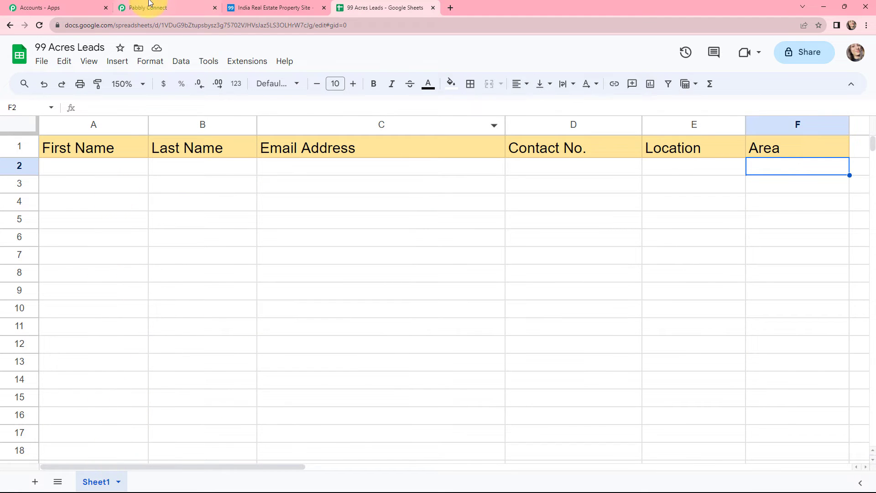
click(148, 8)
scroll(302, 172, down, 3)
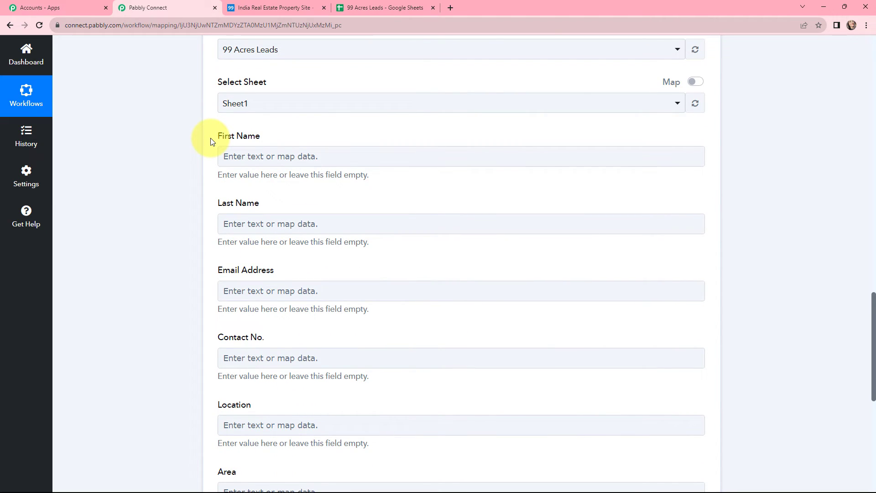
scroll(210, 141, down, 2)
scroll(211, 137, up, 2)
scroll(209, 134, down, 1)
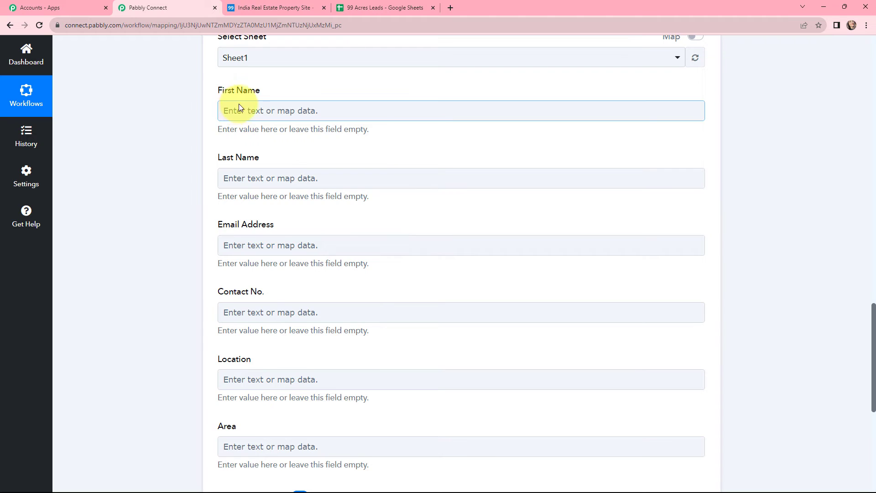
Map First Name, Last Name and Email Address to the lead's Firstname, Lastname and Email.
click(255, 112)
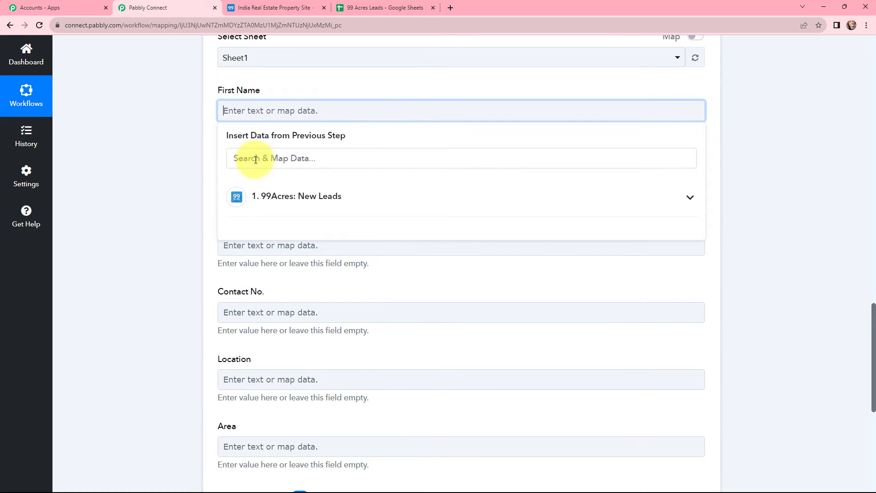
click(299, 199)
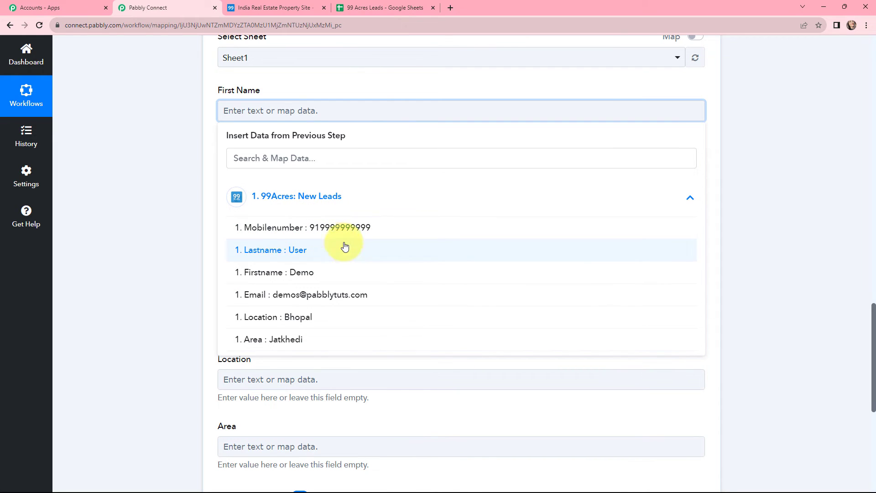
click(318, 273)
click(191, 189)
click(265, 190)
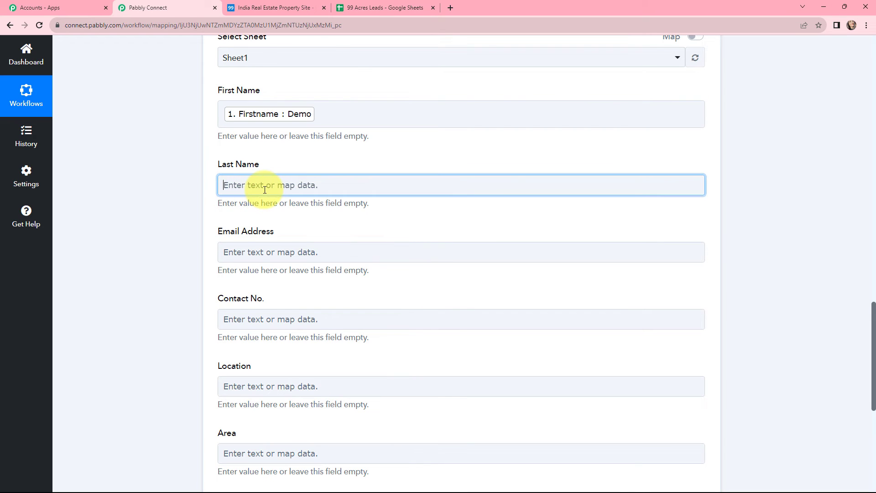
click(280, 271)
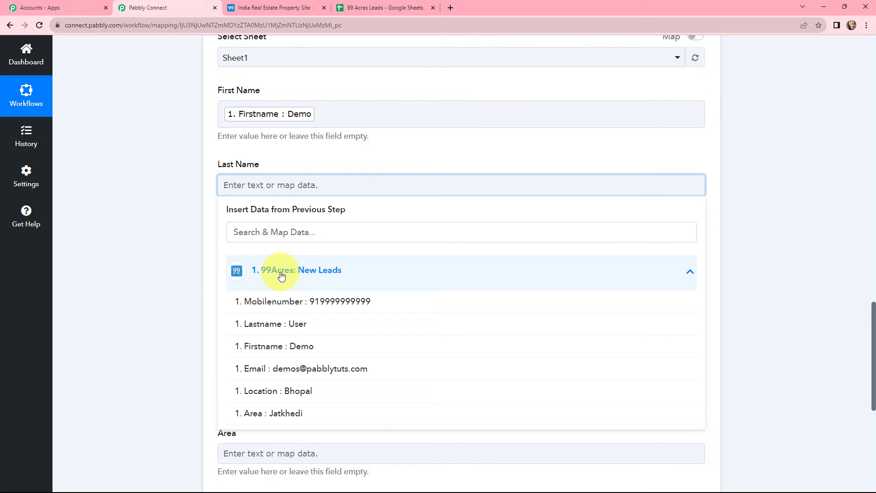
click(308, 325)
click(163, 274)
click(254, 258)
click(280, 333)
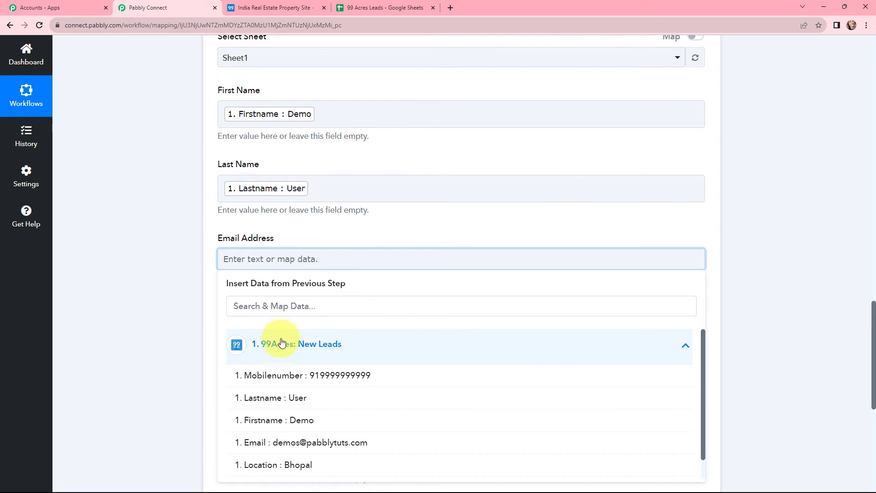
click(308, 441)
click(157, 259)
Map Contact No., Location and Area to the lead's Mobilenumber, Location and Area.
scroll(274, 203, down, 2)
click(263, 238)
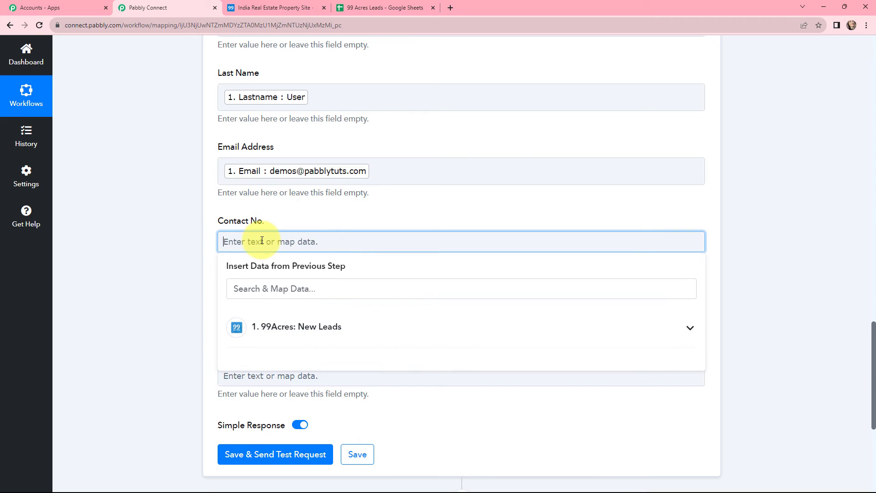
click(291, 326)
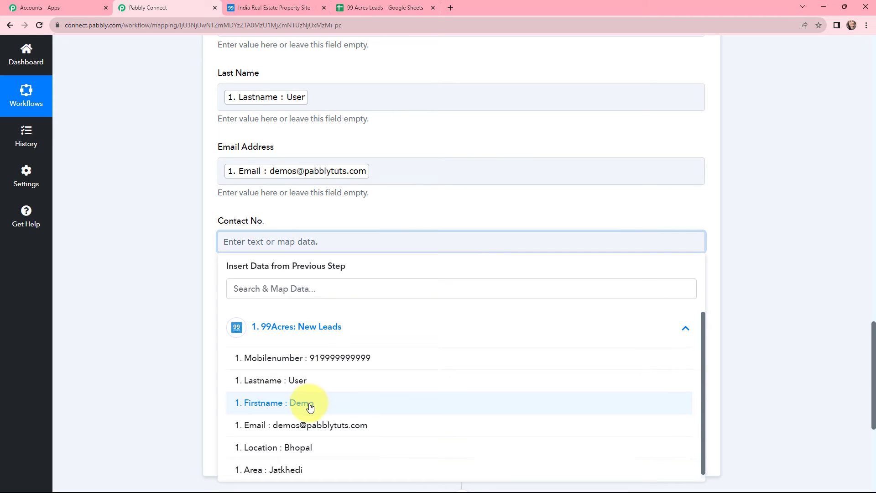
click(322, 359)
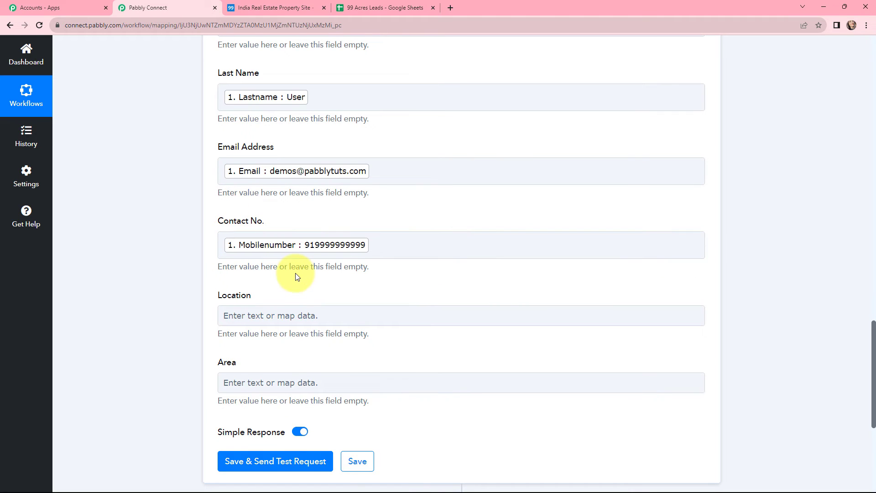
scroll(297, 274, down, 1)
click(280, 270)
click(283, 355)
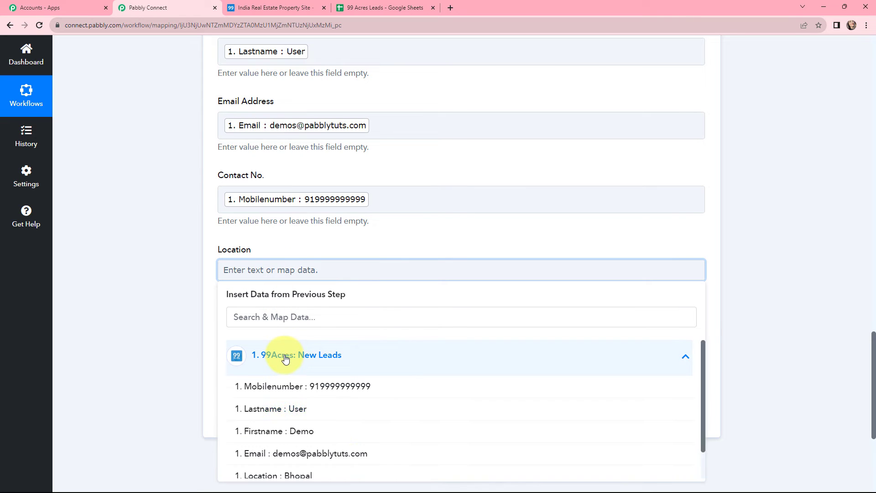
scroll(336, 431, down, 1)
click(318, 442)
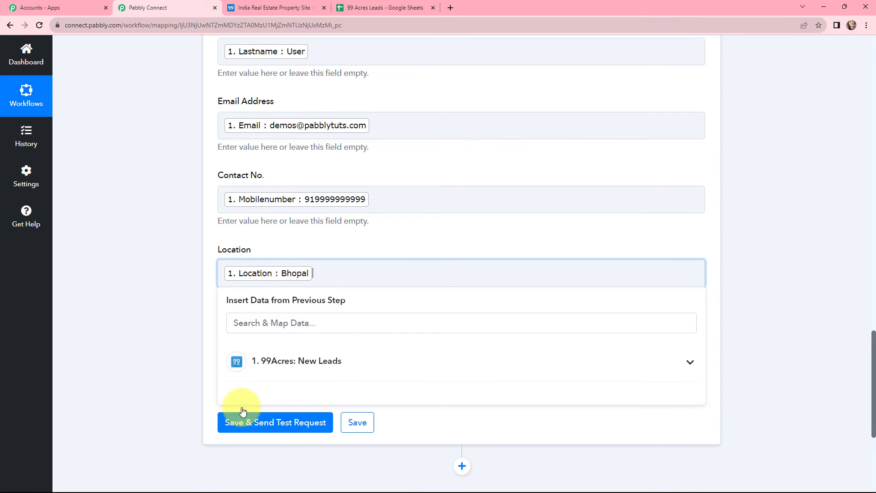
click(189, 329)
click(246, 344)
click(282, 428)
scroll(283, 456, down, 2)
click(284, 465)
click(165, 275)
scroll(180, 272, up, 1)
scroll(179, 272, up, 3)
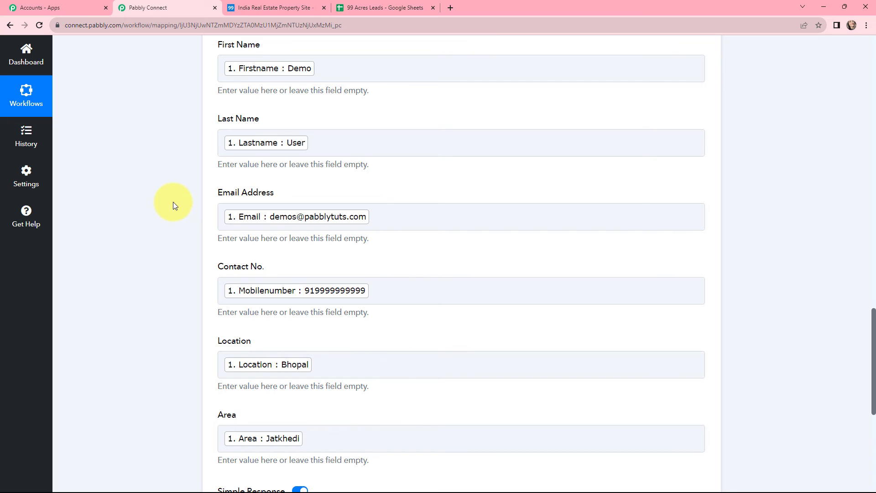
scroll(180, 166, down, 5)
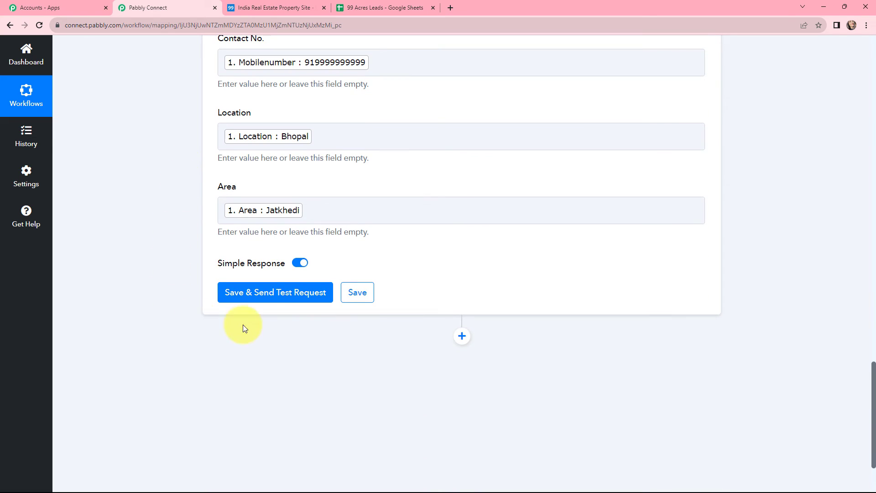
Save the action and send a test request, adding a row at Sheet1!A2:F2.
click(275, 292)
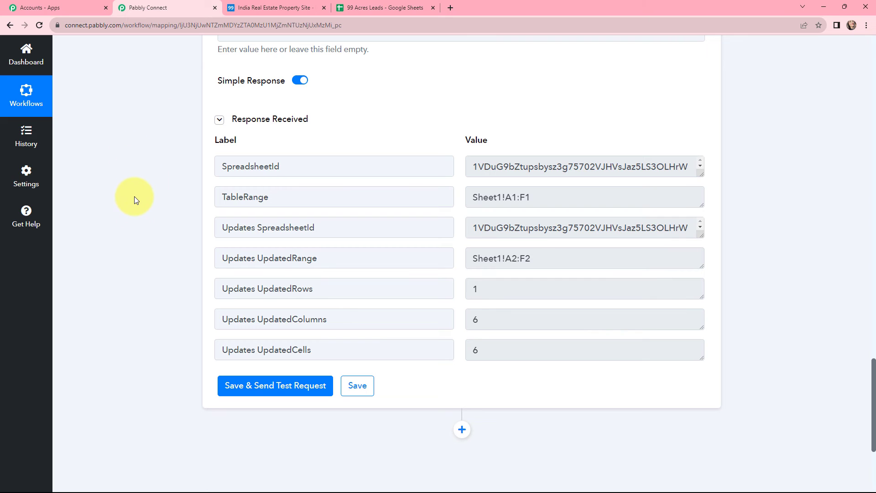
Verify the test lead fills row 2 of 99 Acres Leads, then return to the workflow.
click(383, 7)
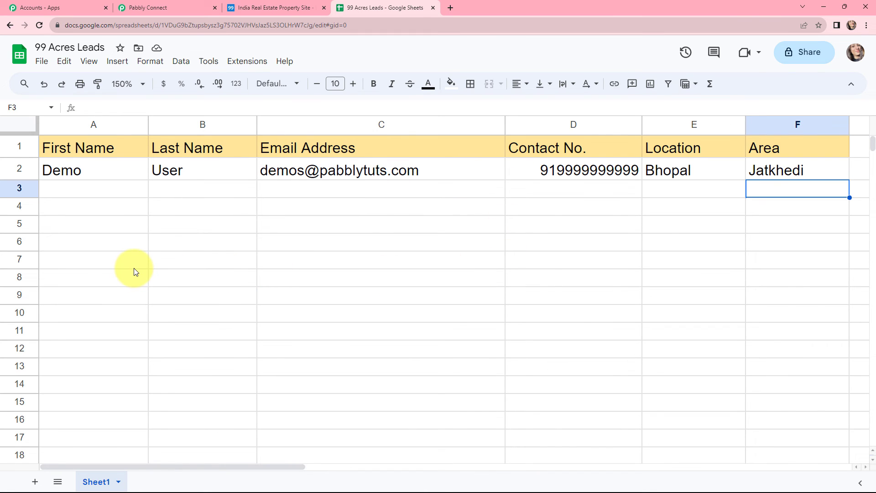
click(165, 8)
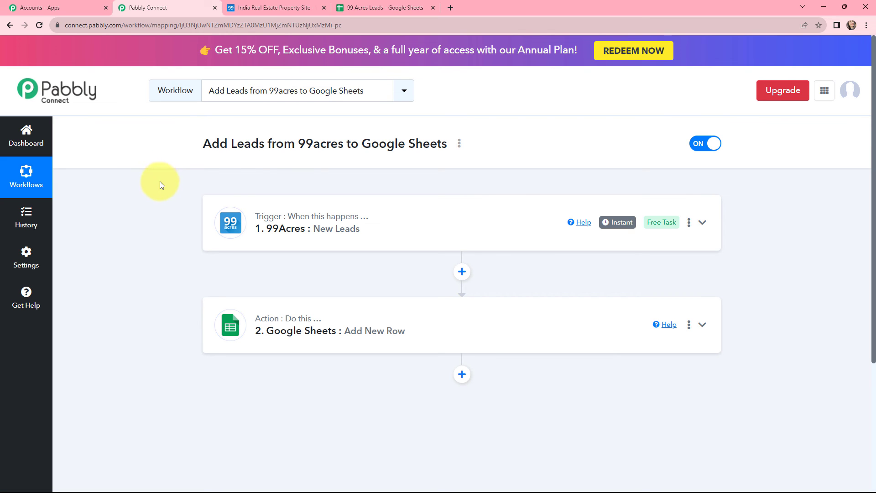